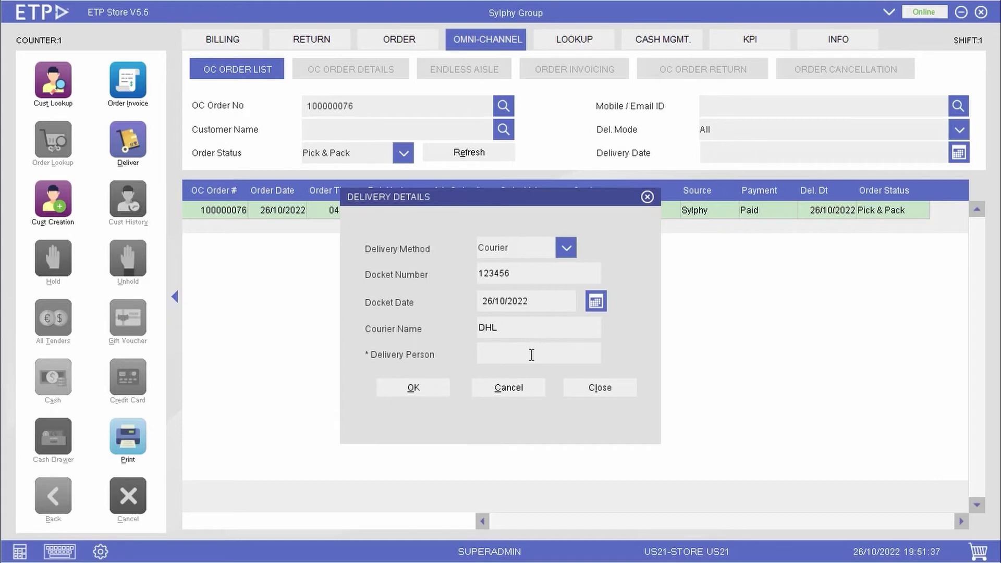
Step: Enter the delivery person's name and confirm the DHL courier delivery details
click(531, 356)
text(Adam)
click(434, 389)
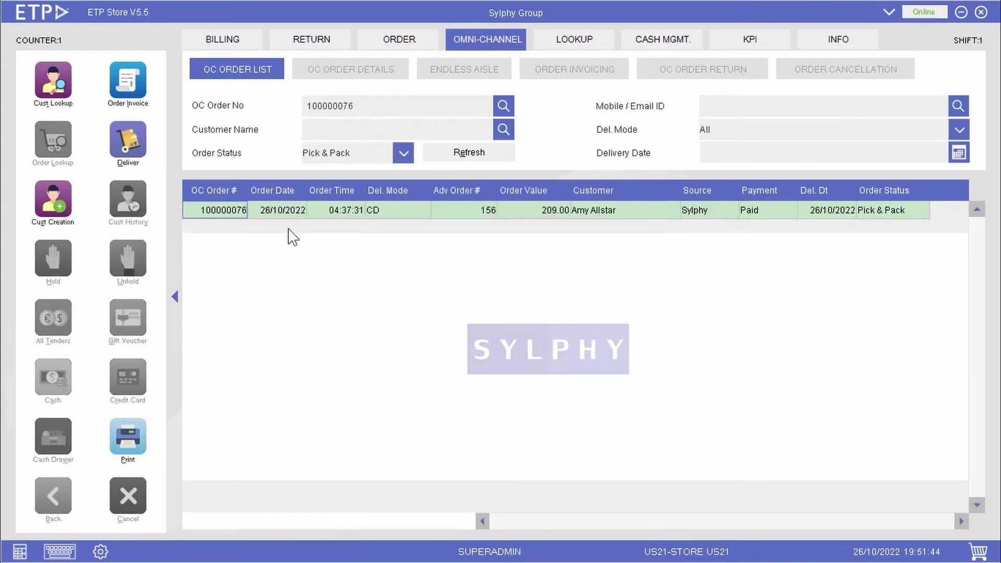
click(138, 81)
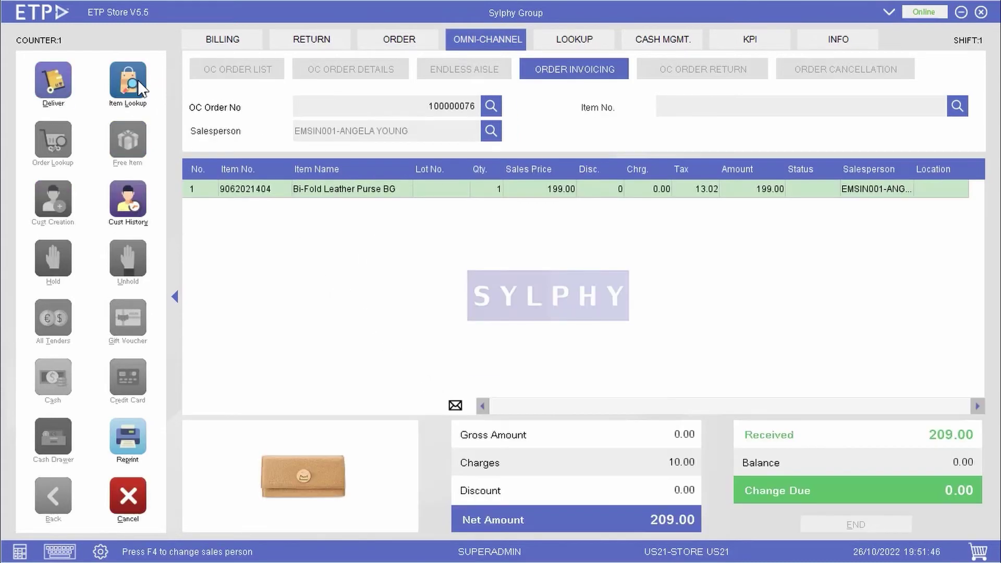
key(Return)
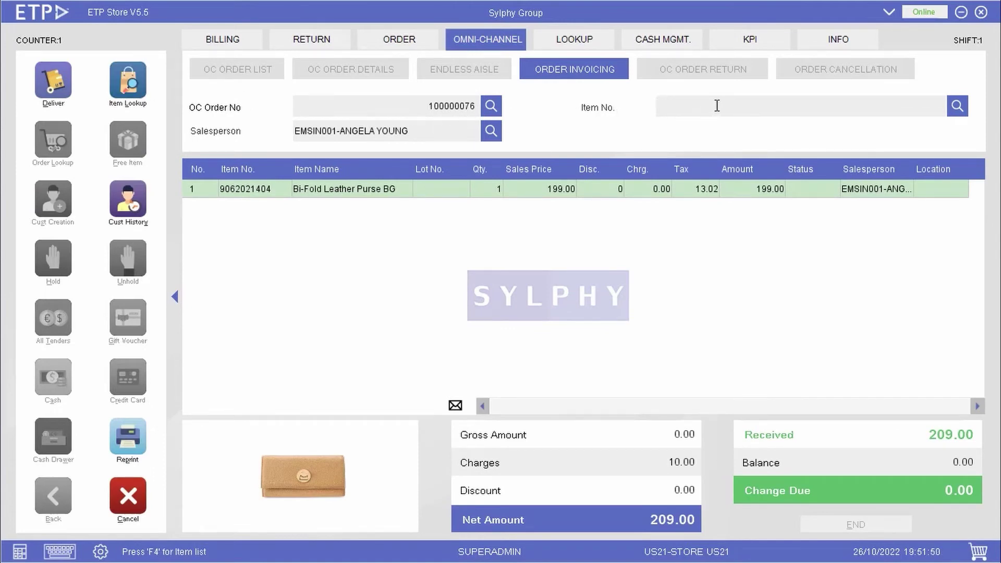
key(Return)
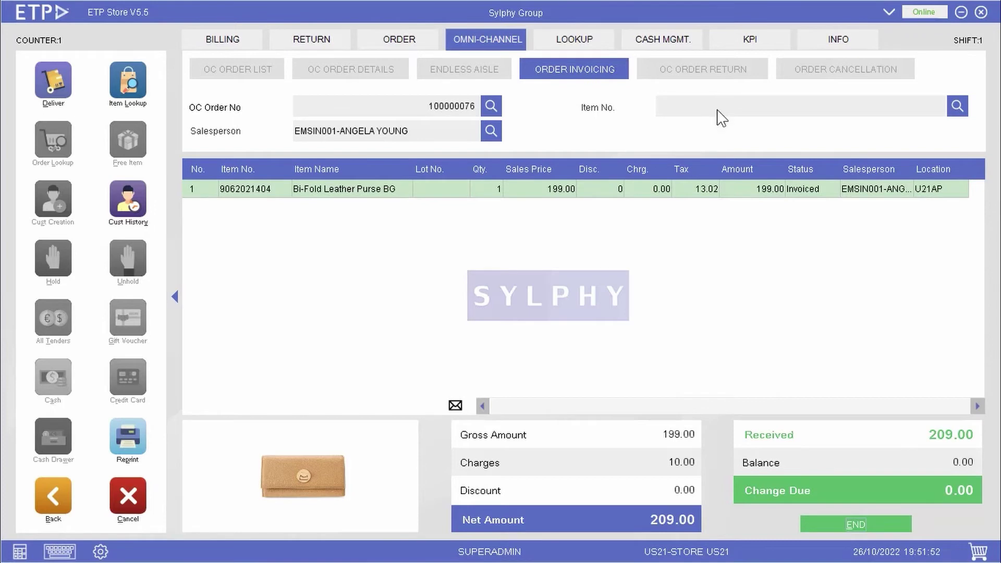
click(882, 522)
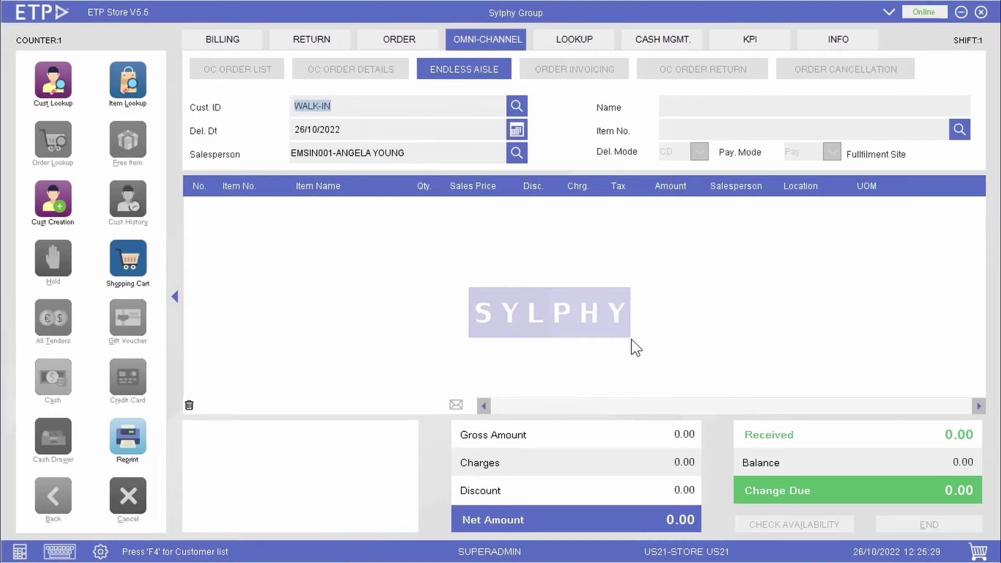
text(US210000004)
key(Return)
key(Return)
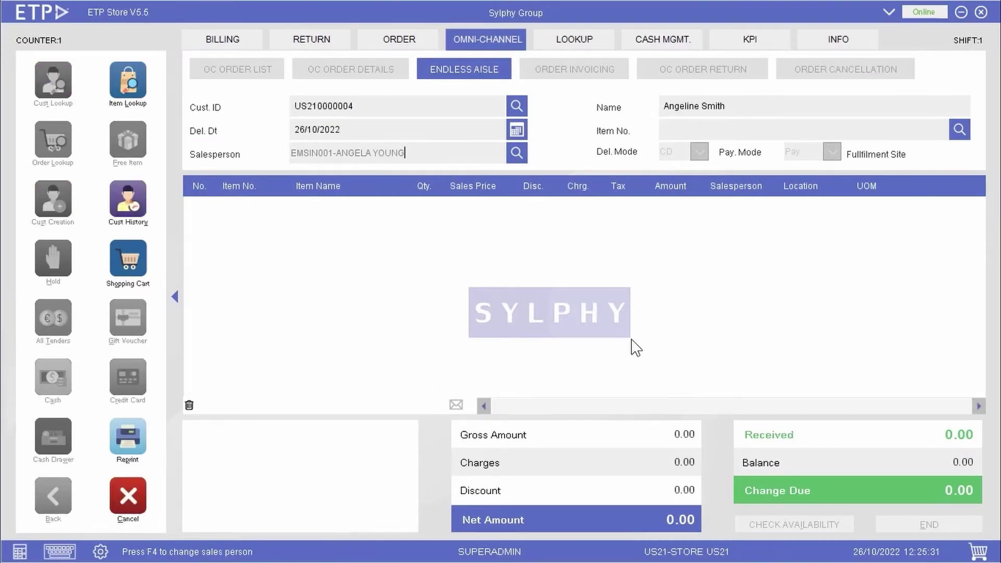
key(Return)
key(Return)
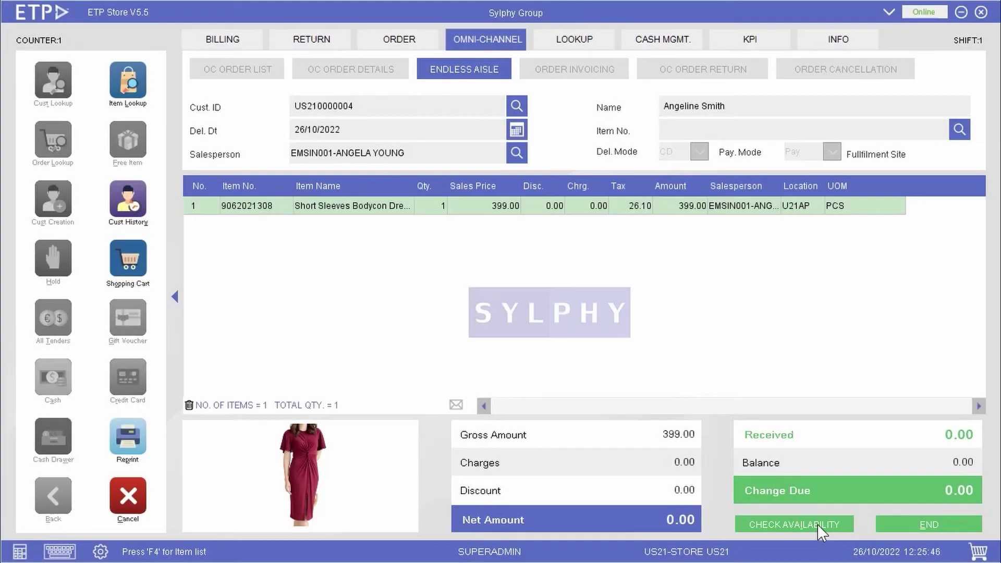
Step: Order the dress from store SG05, which has 8 in stock, and add it to a cart
click(817, 524)
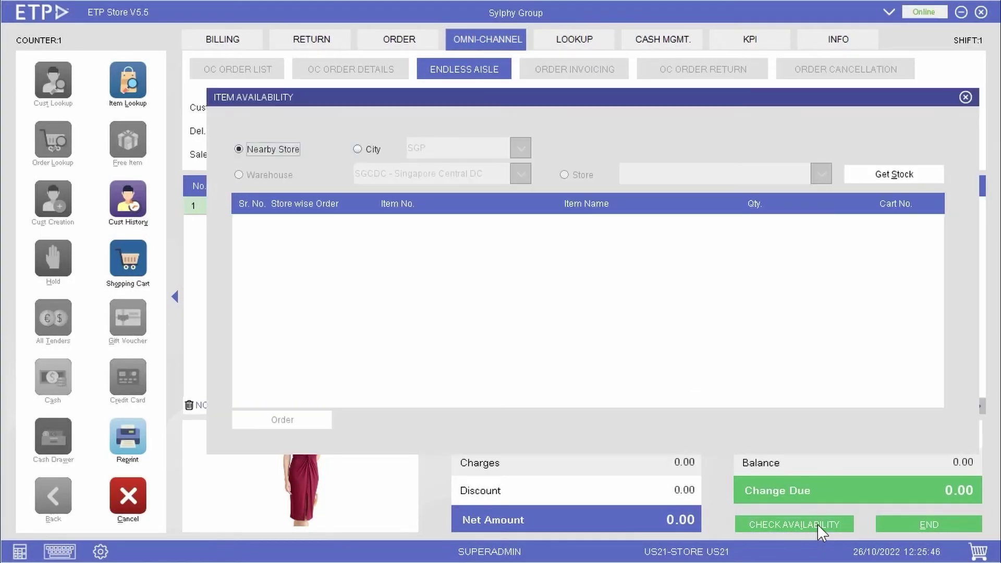
click(898, 173)
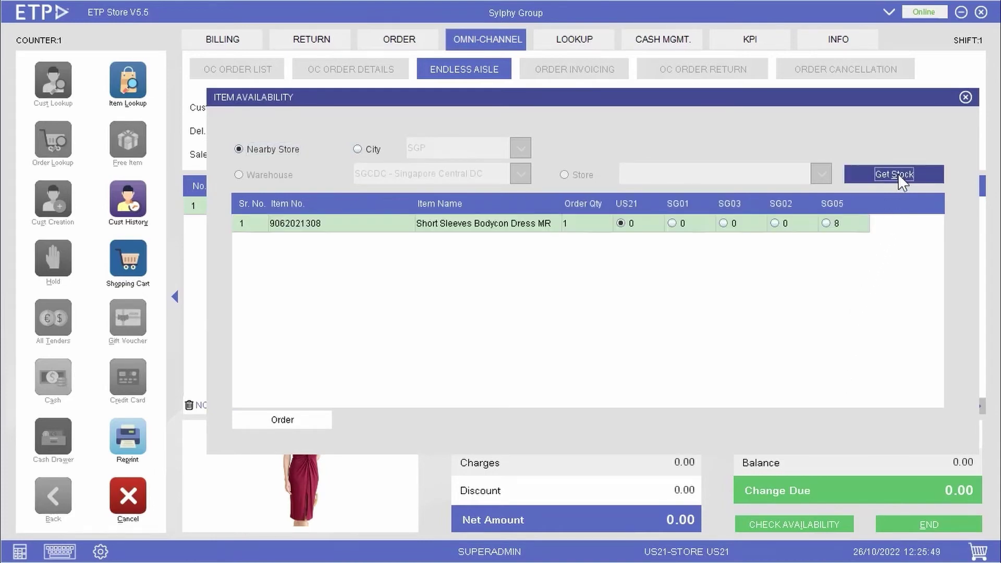
click(826, 224)
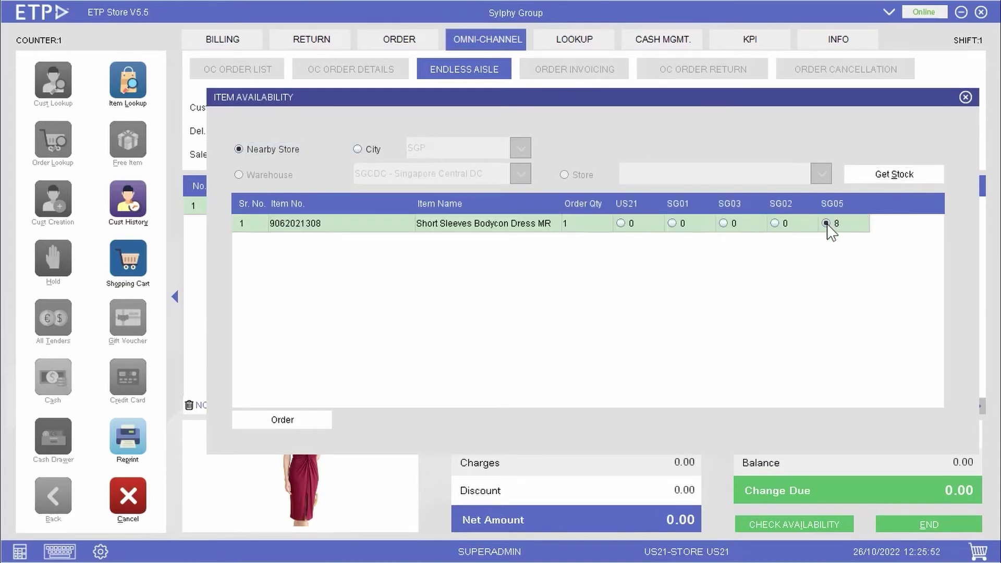
click(315, 420)
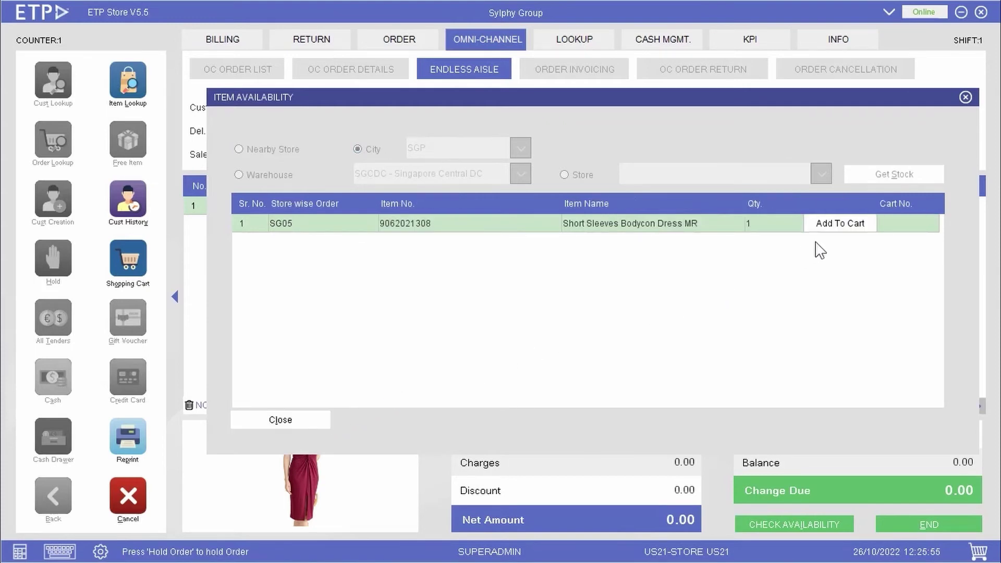
click(851, 229)
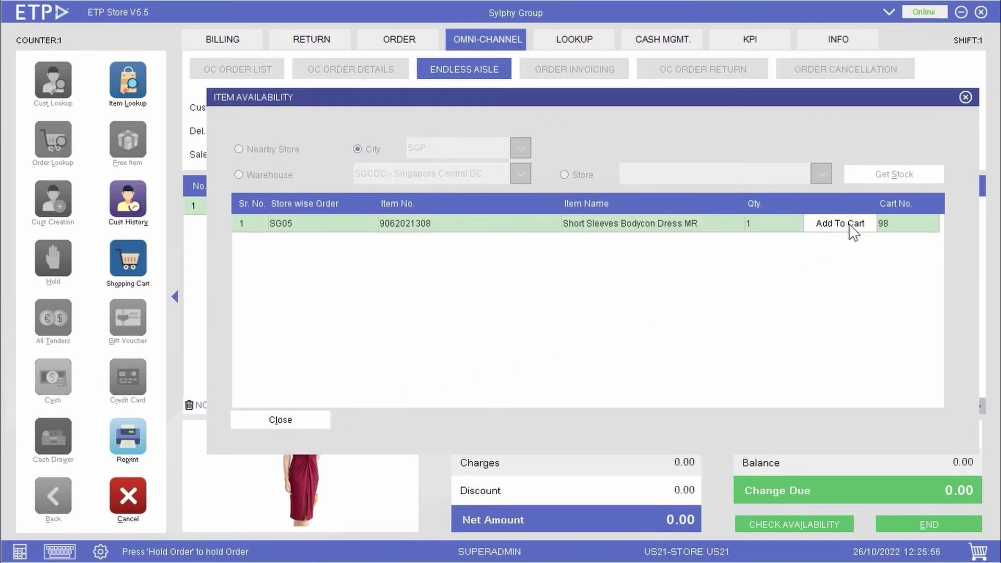
click(321, 414)
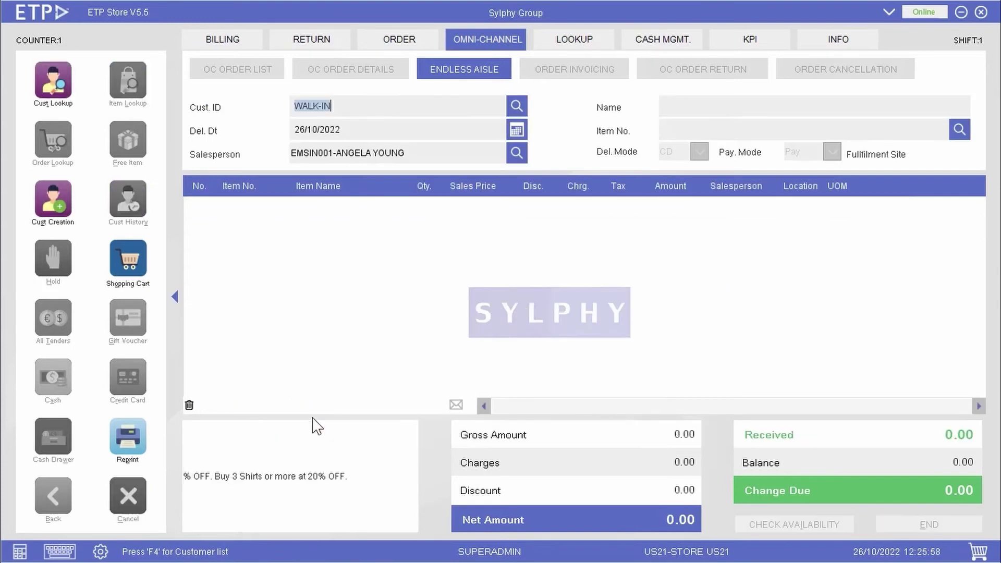
Step: Recall the customer's held cart 98 into the order
click(146, 258)
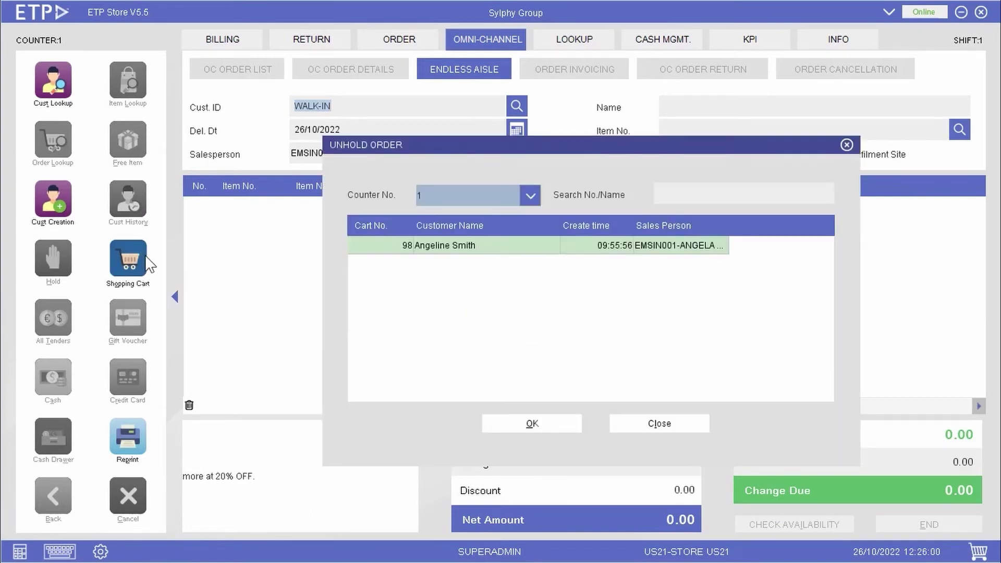
click(442, 250)
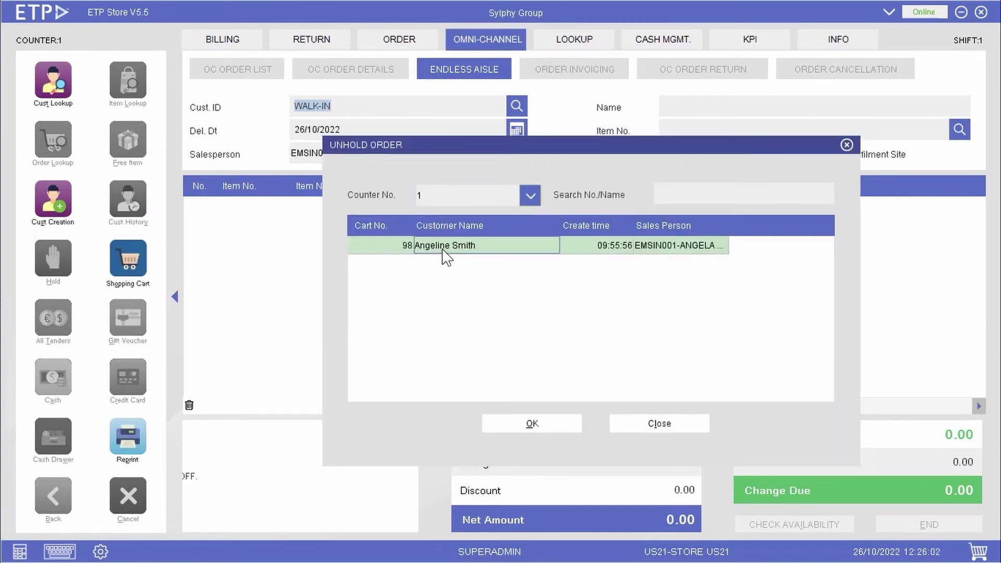
click(566, 421)
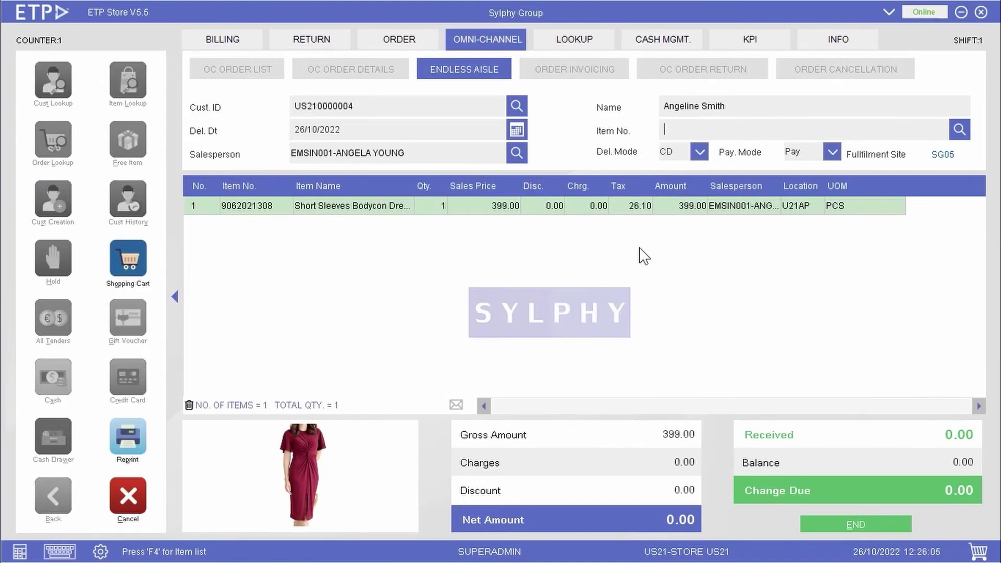
Step: Keep CD delivery mode, set payment mode to Pay, and finish the order
click(700, 155)
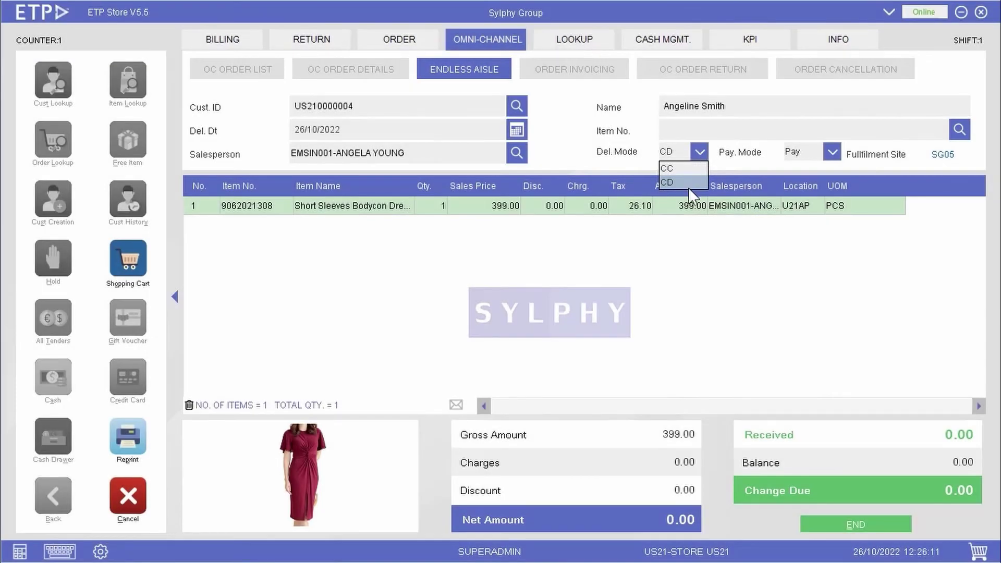
click(687, 183)
click(833, 153)
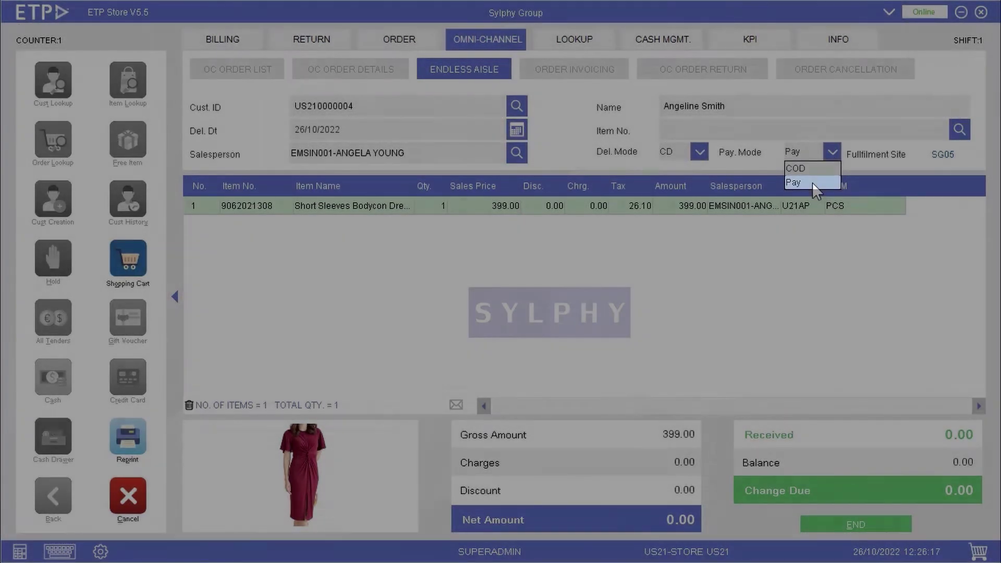
click(812, 183)
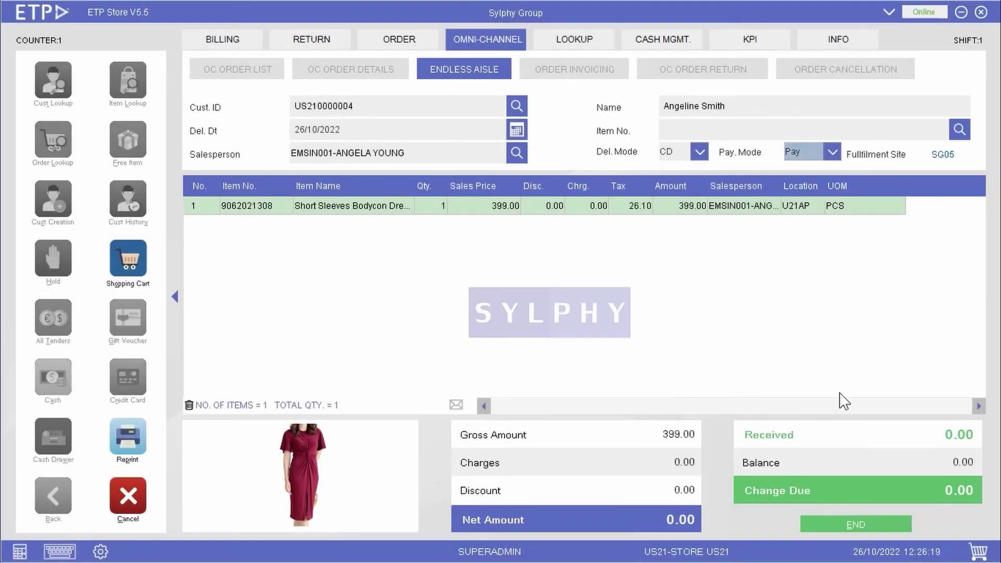
click(875, 524)
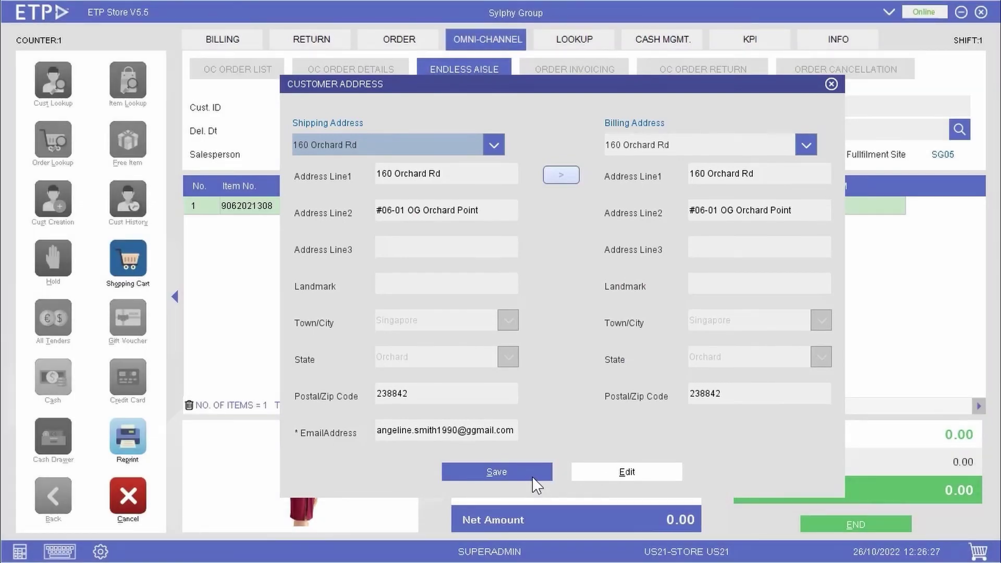
Step: Save the customer address, accept 399.00 in cash, and save and print the receipt
click(533, 475)
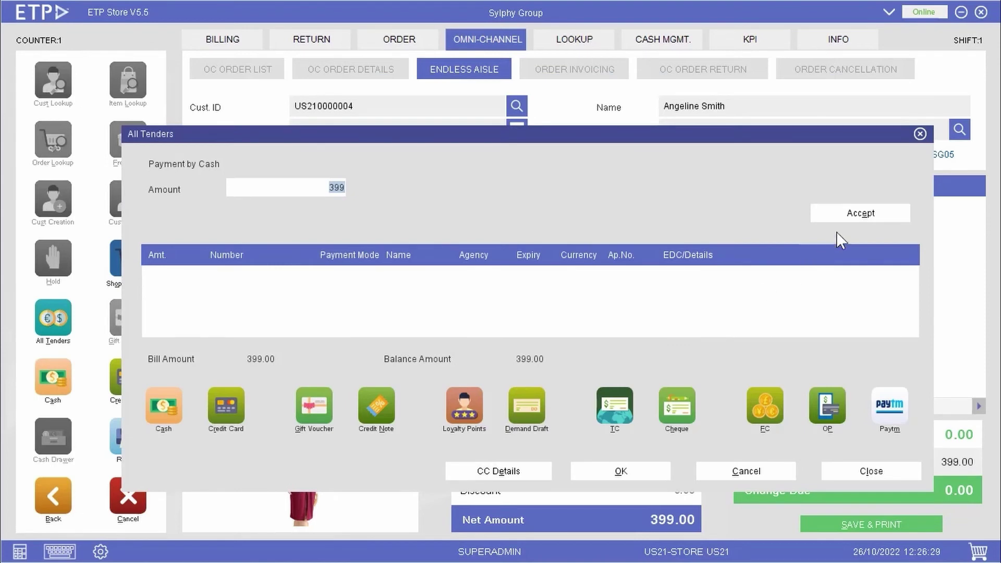
click(858, 215)
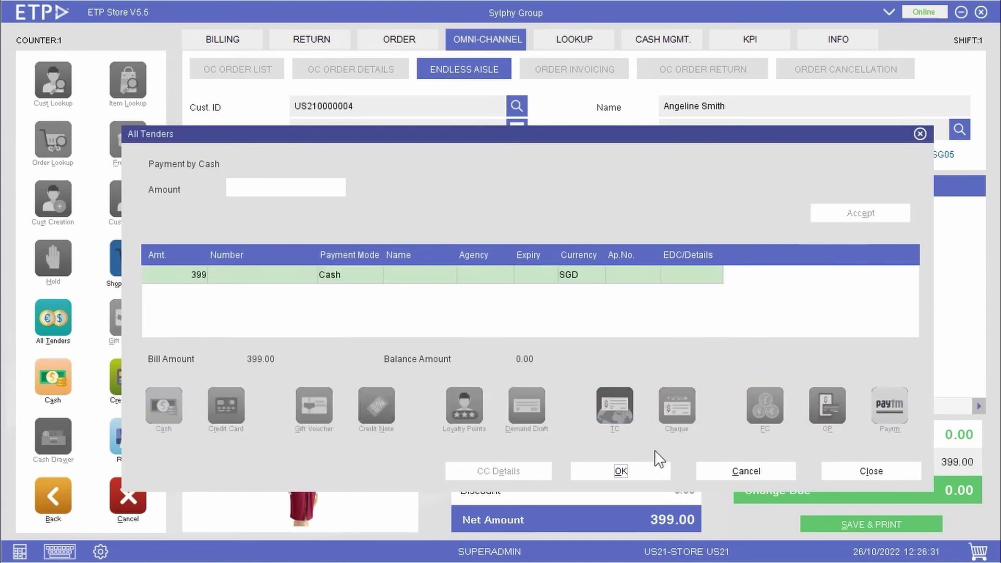
click(643, 471)
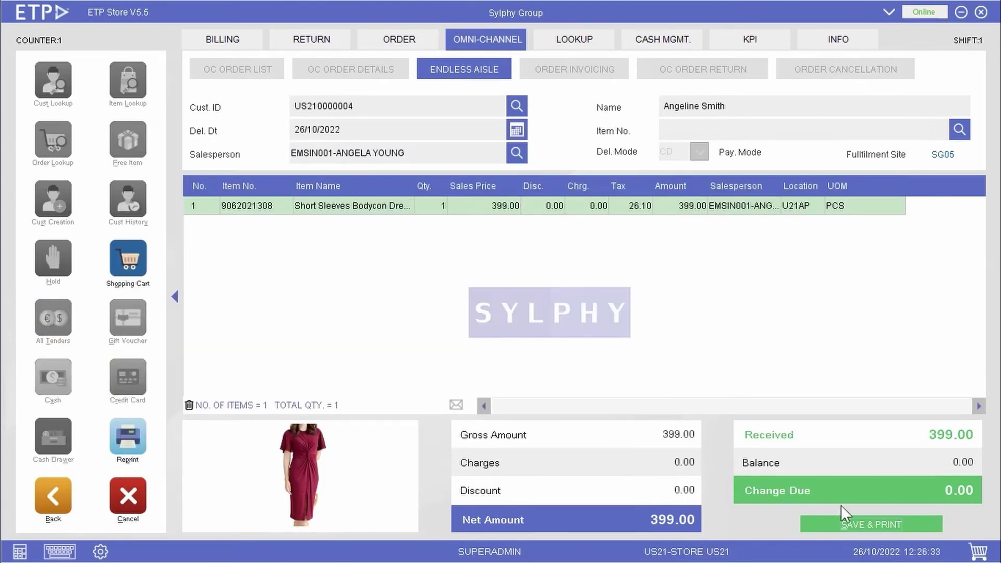
click(908, 523)
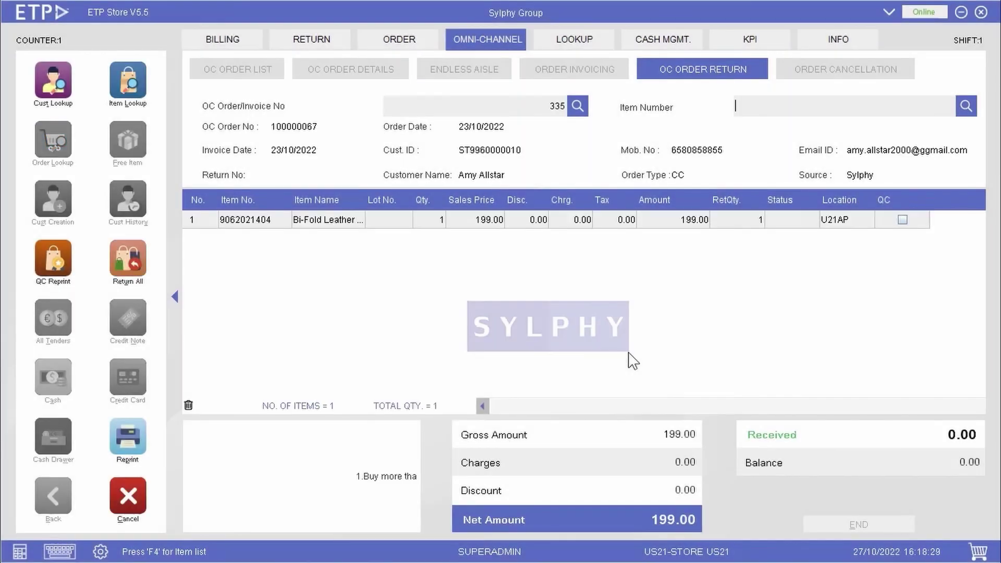
key(Return)
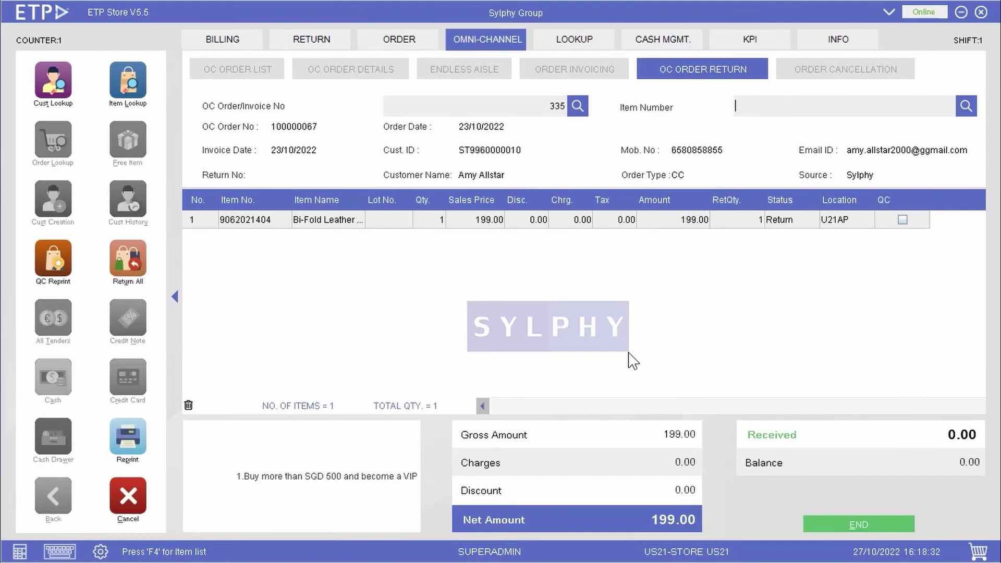
click(902, 220)
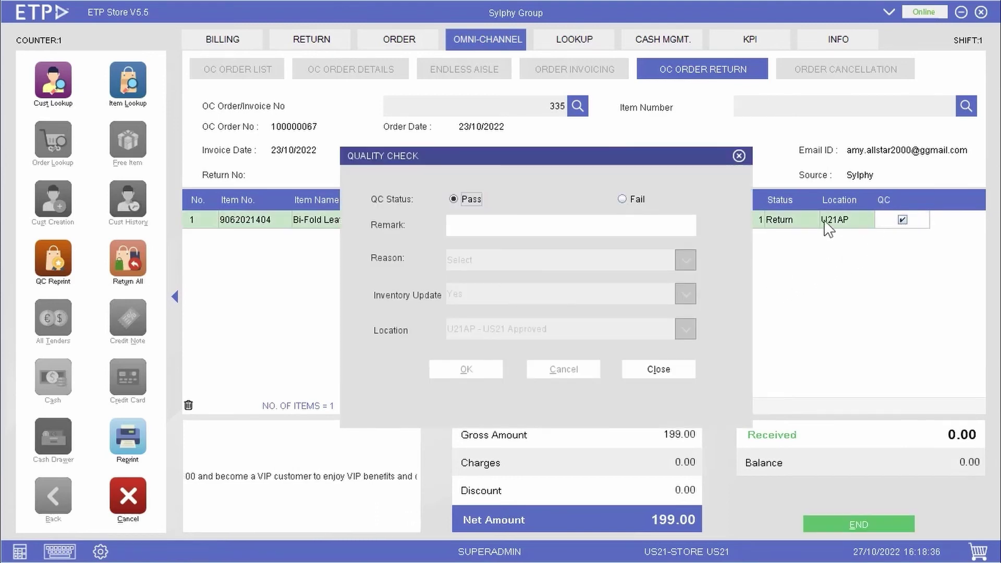
click(634, 200)
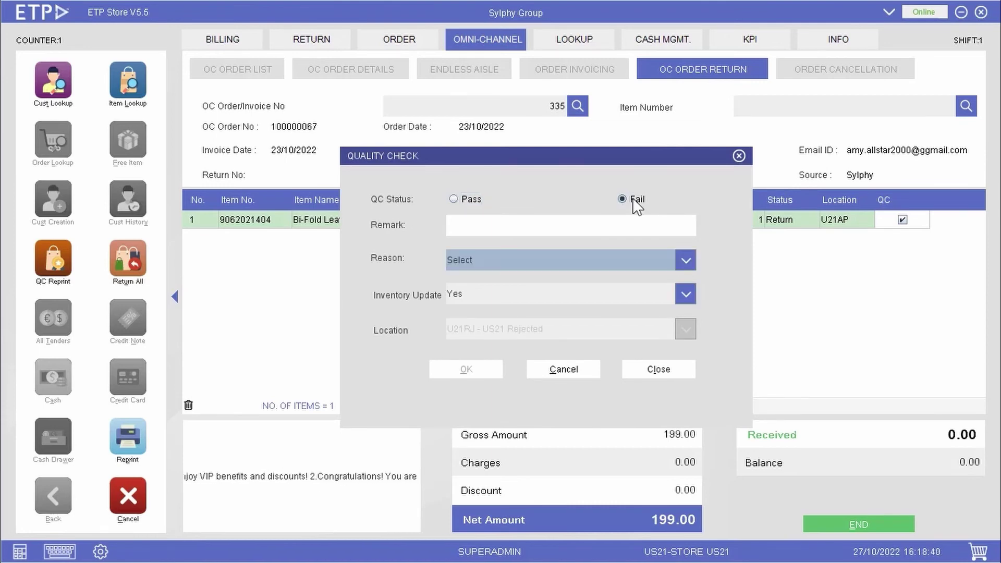
Step: Give reason Damaged Item, keep inventory update Yes and location U21RJ, and confirm
key(alt+Down)
key(Down)
key(Return)
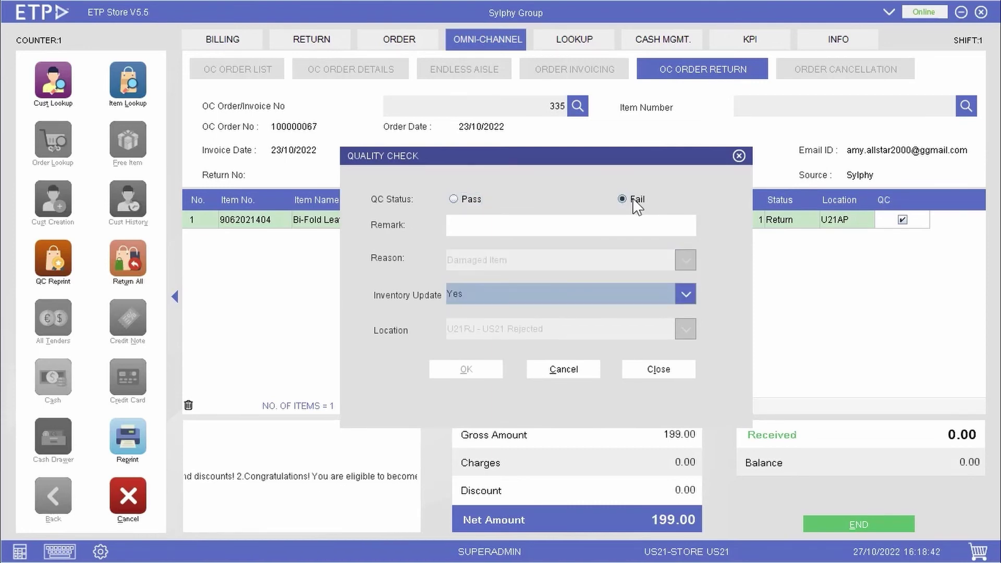
key(Return)
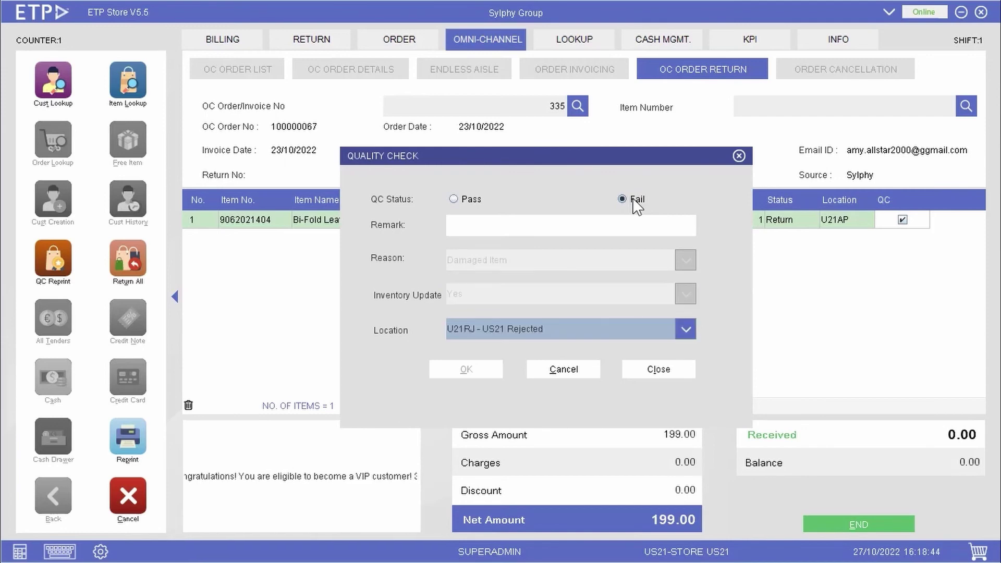
key(Return)
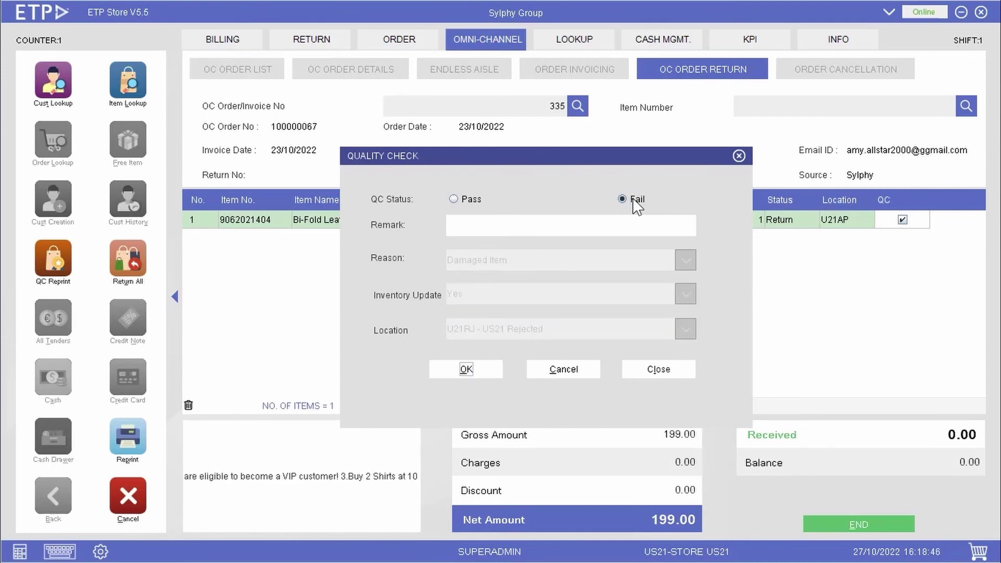
key(Return)
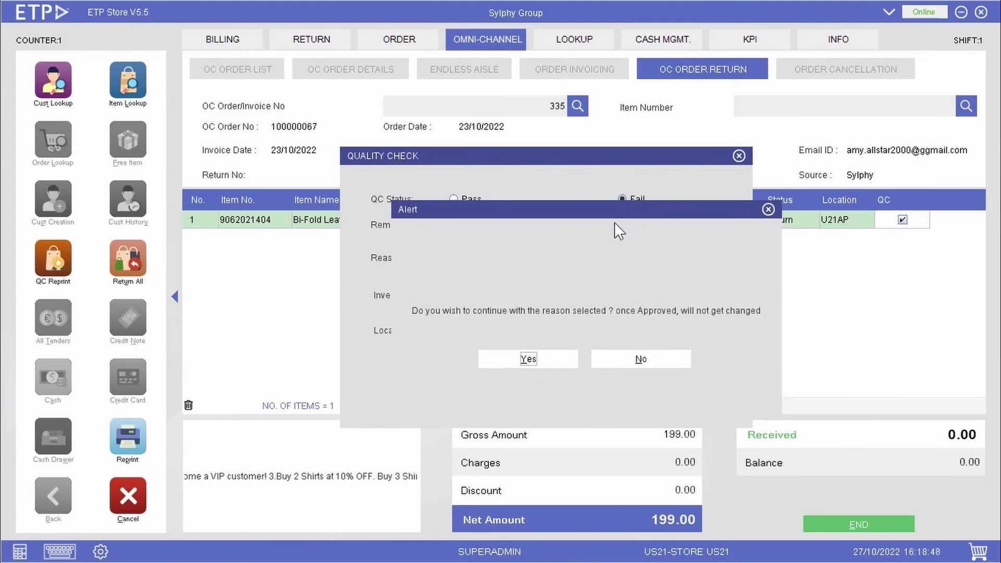
click(559, 358)
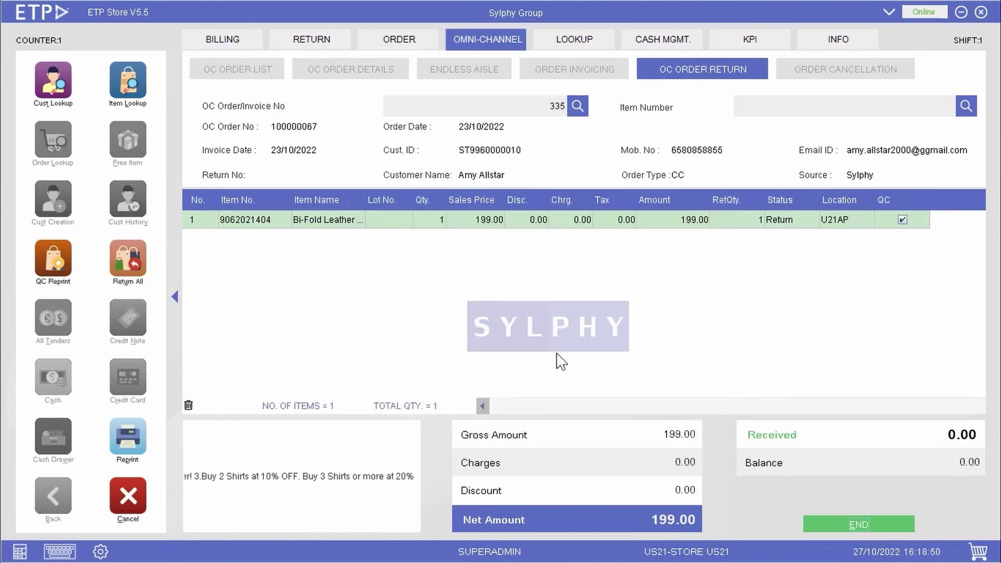
Step: Refund the return's 199.00 as a credit note
click(861, 525)
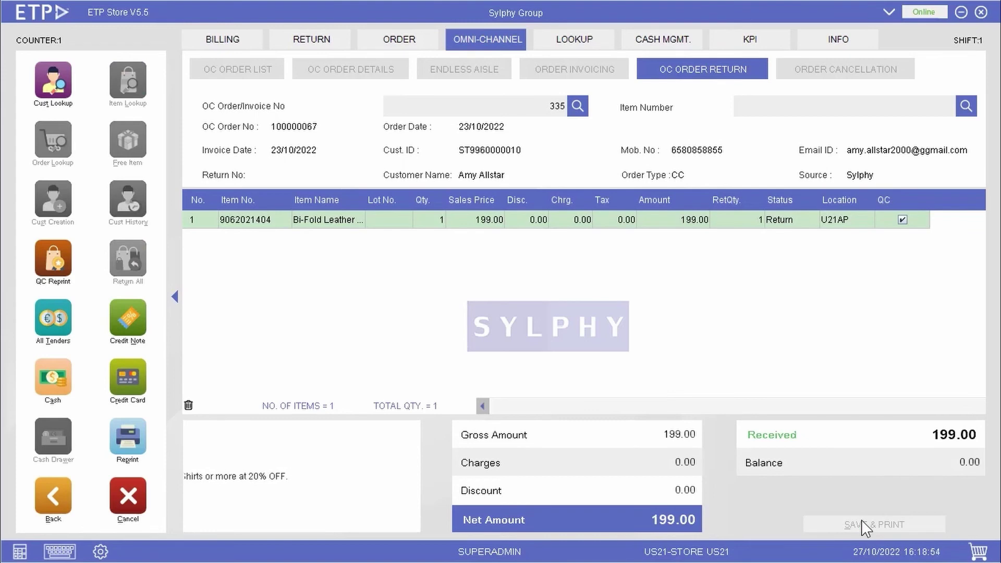
click(865, 526)
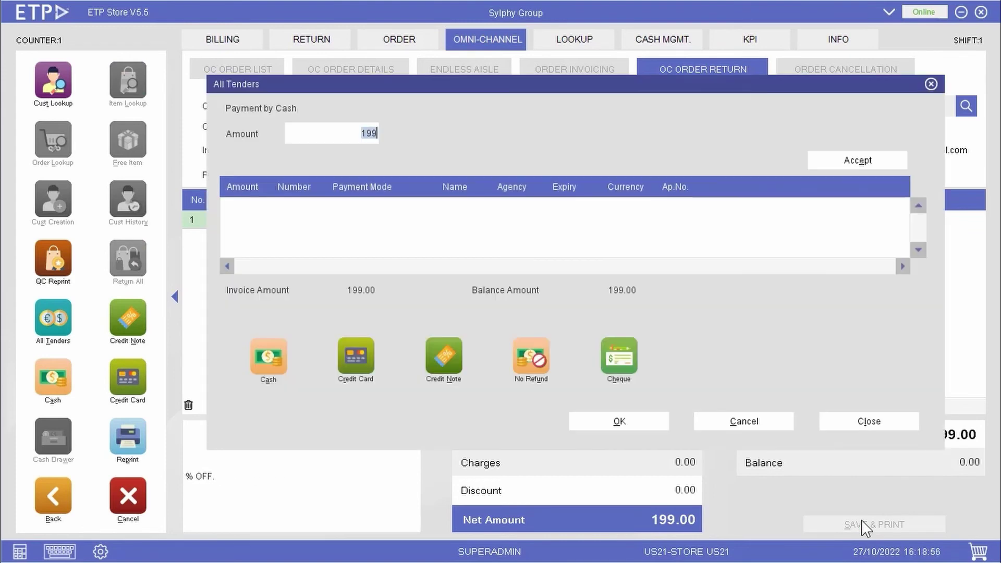
click(448, 370)
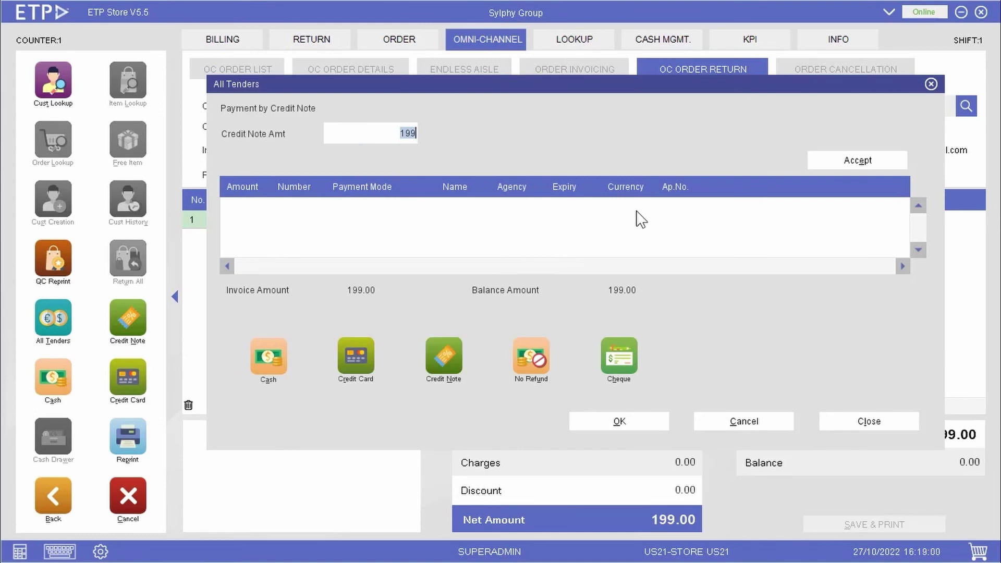
click(856, 164)
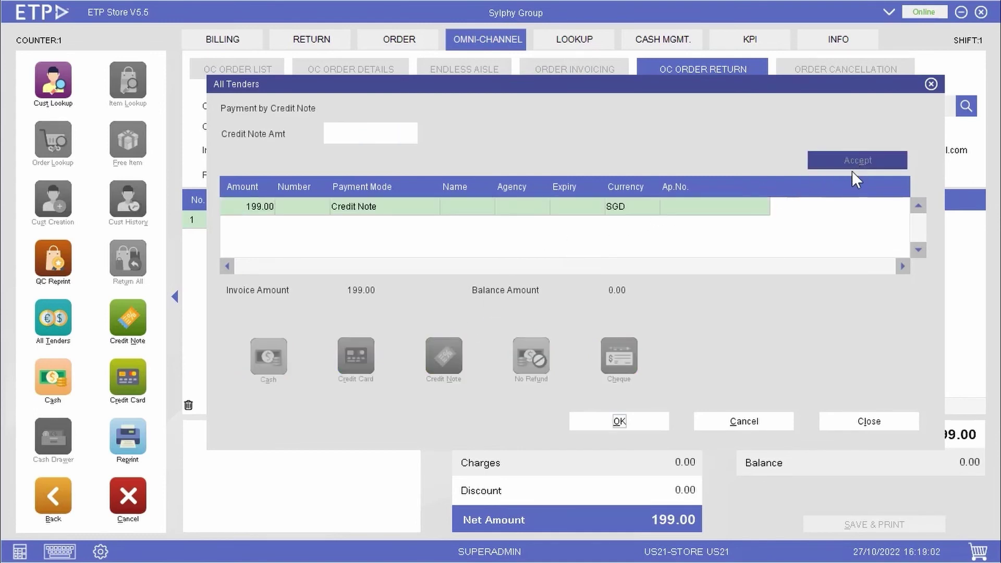
click(650, 422)
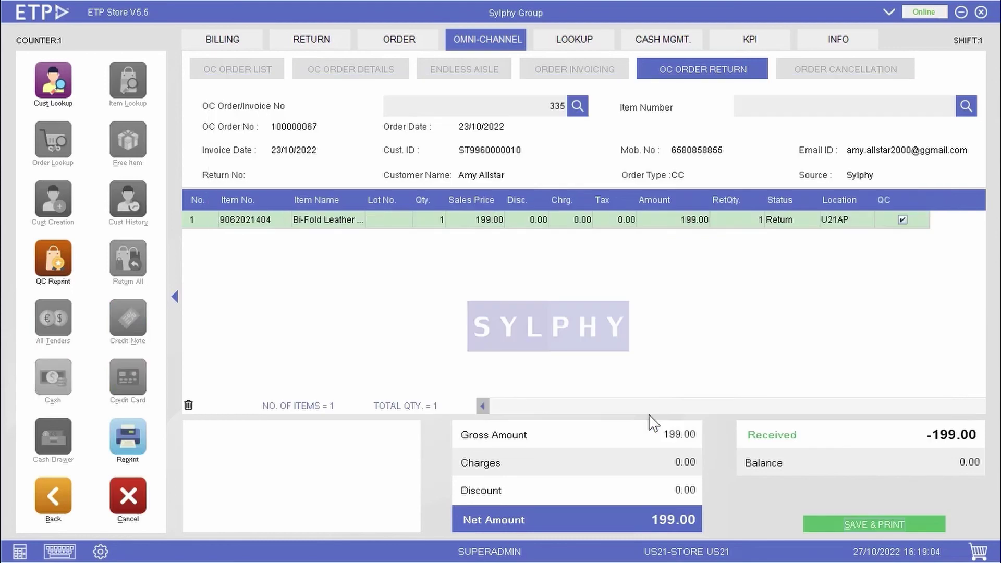
Step: Save and print the return, then close the invoice receipt and quality check document
click(905, 523)
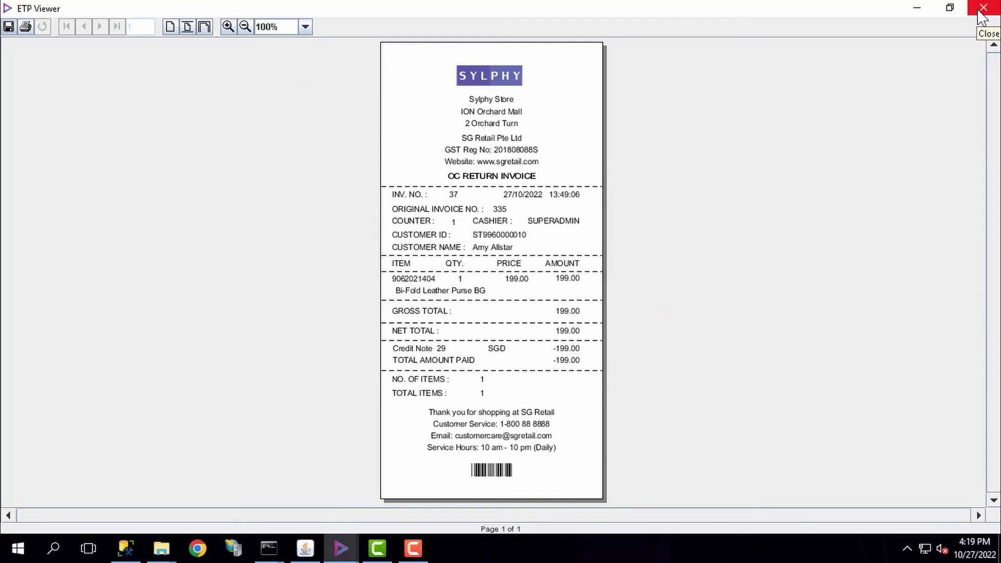
click(983, 15)
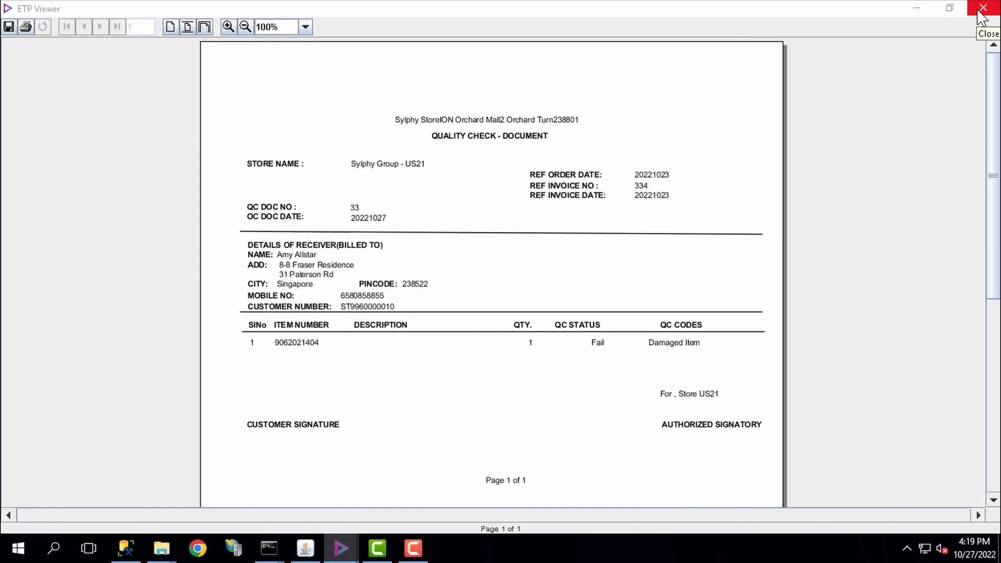
click(982, 16)
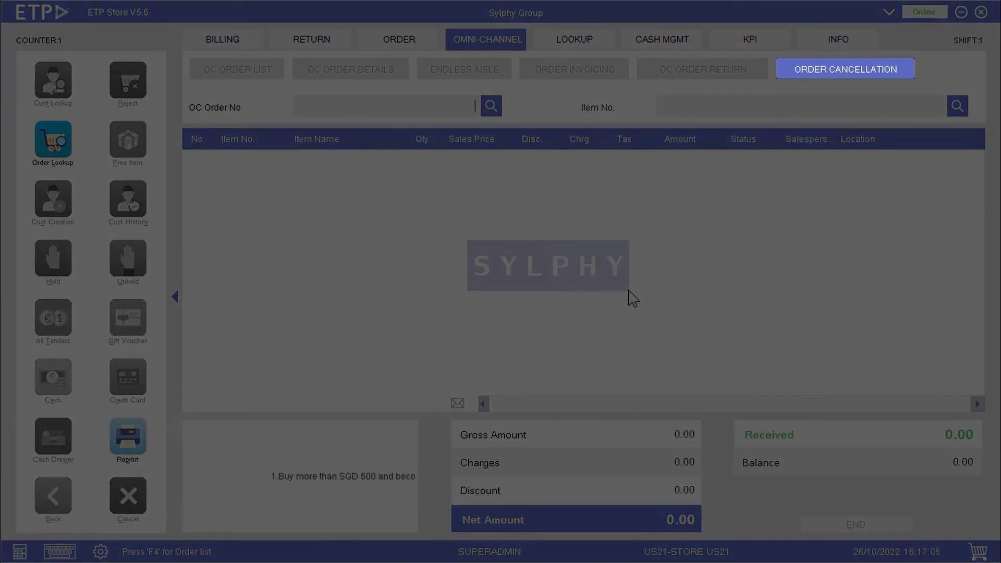
text(US212291)
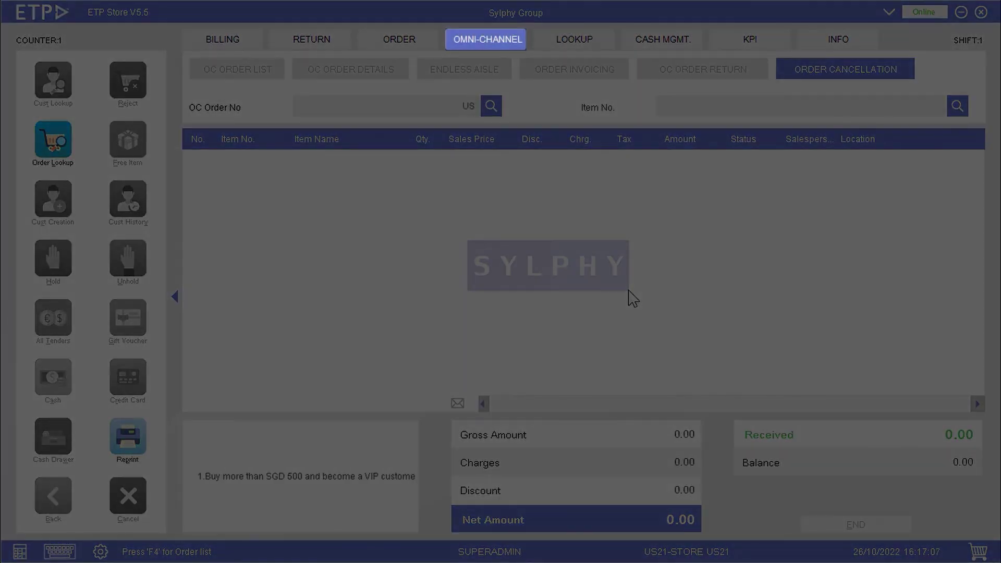
key(Return)
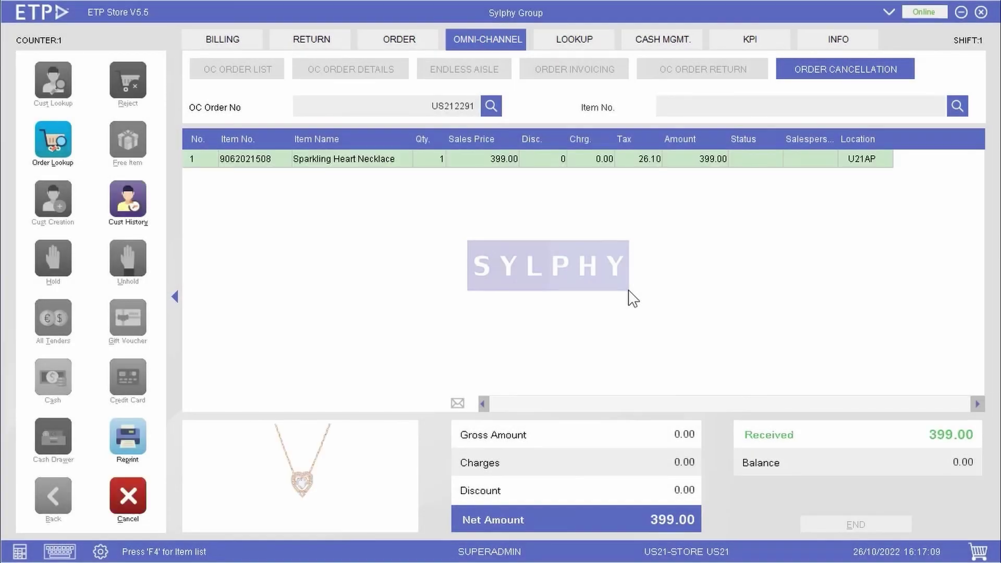
key(Return)
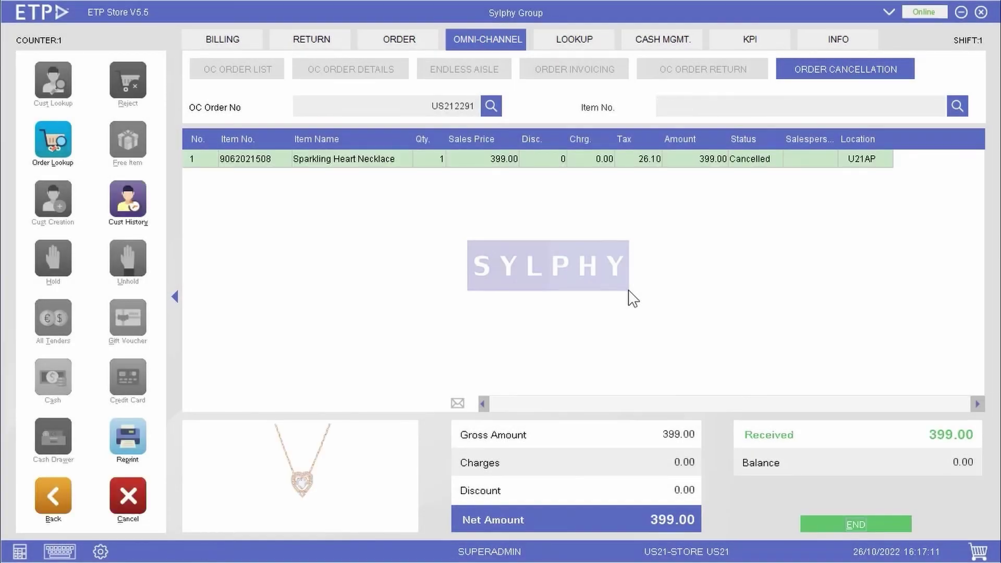
Step: Refund 399.00 as a credit note, then save and print the cancellation
click(880, 524)
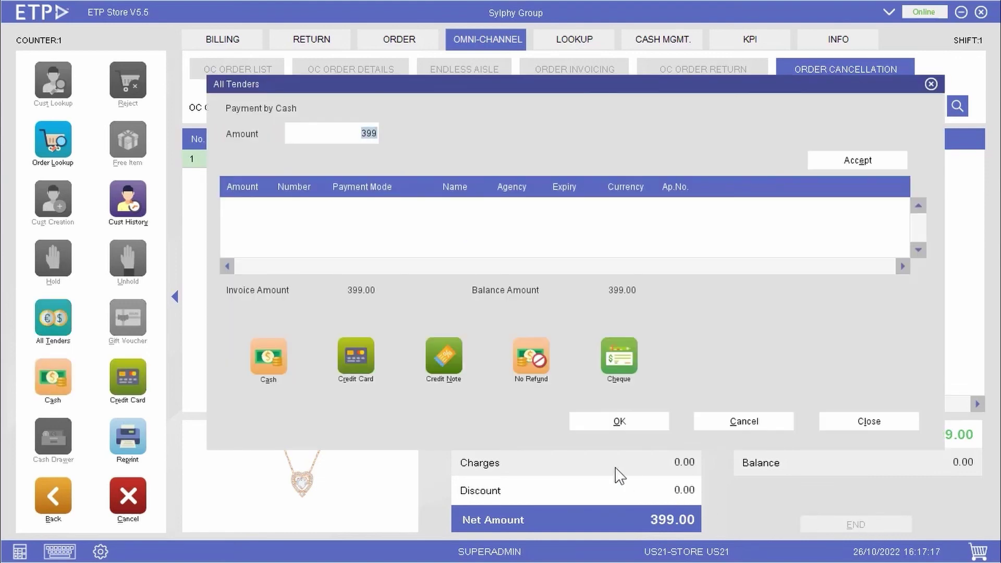
click(454, 365)
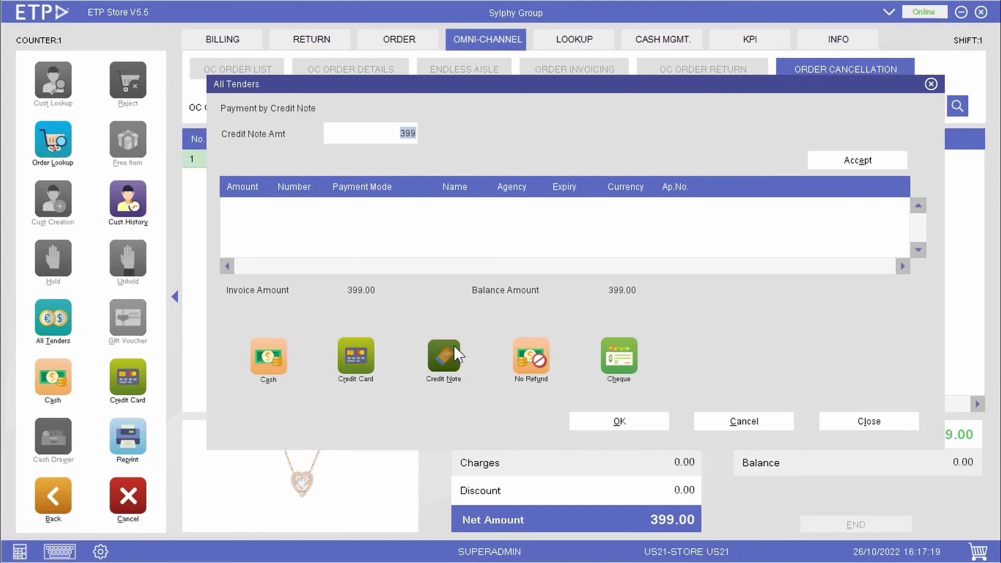
click(874, 159)
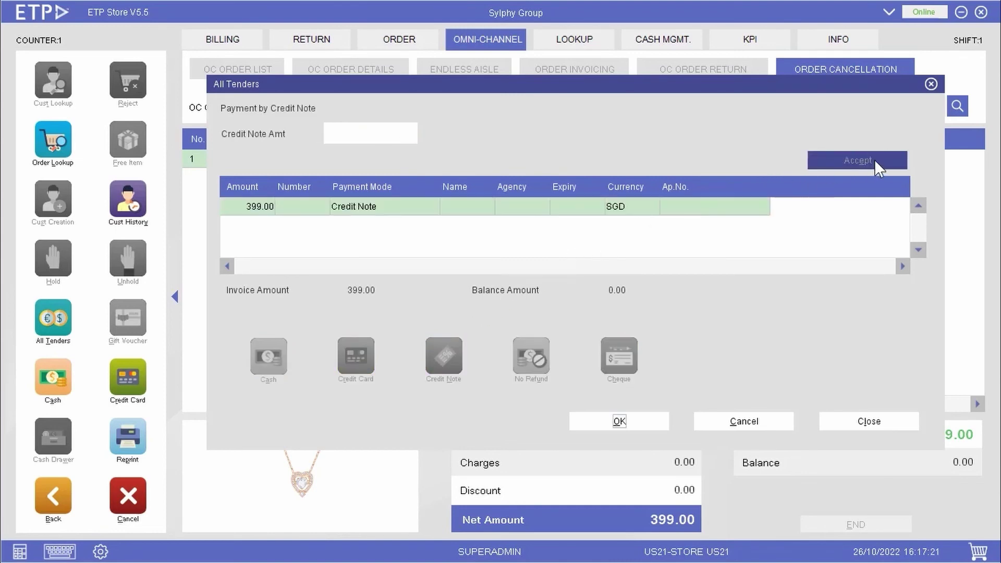
click(619, 421)
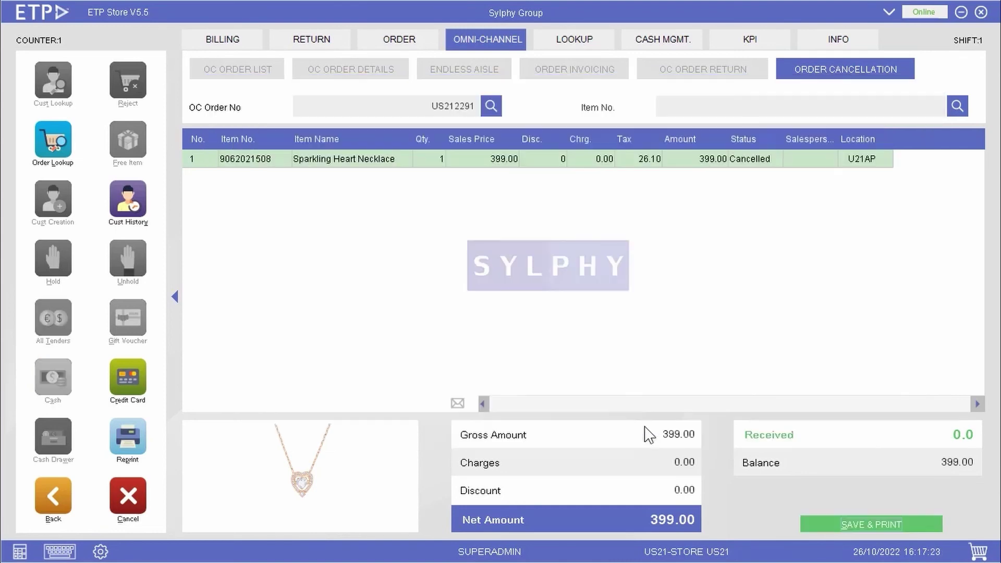
click(913, 524)
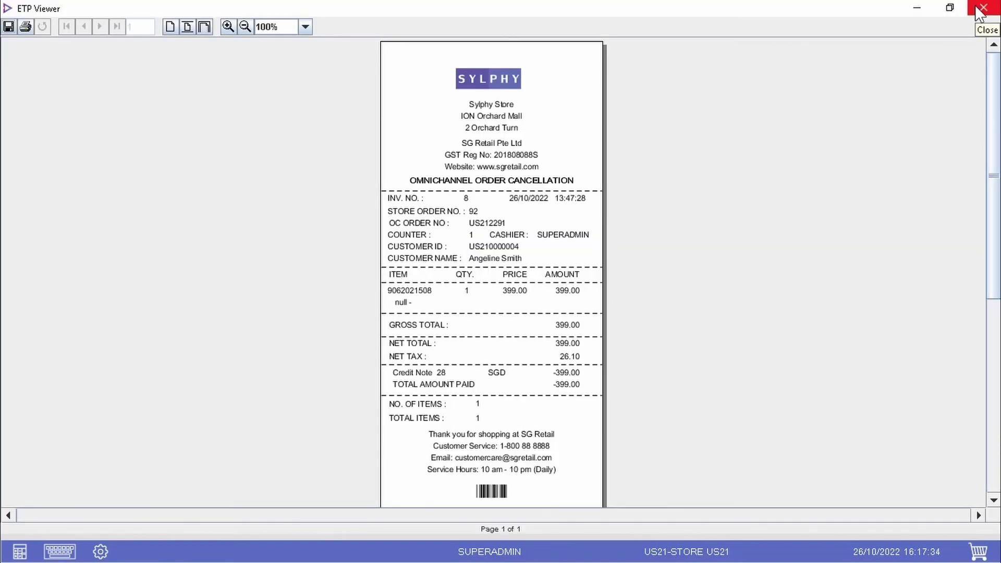
click(980, 10)
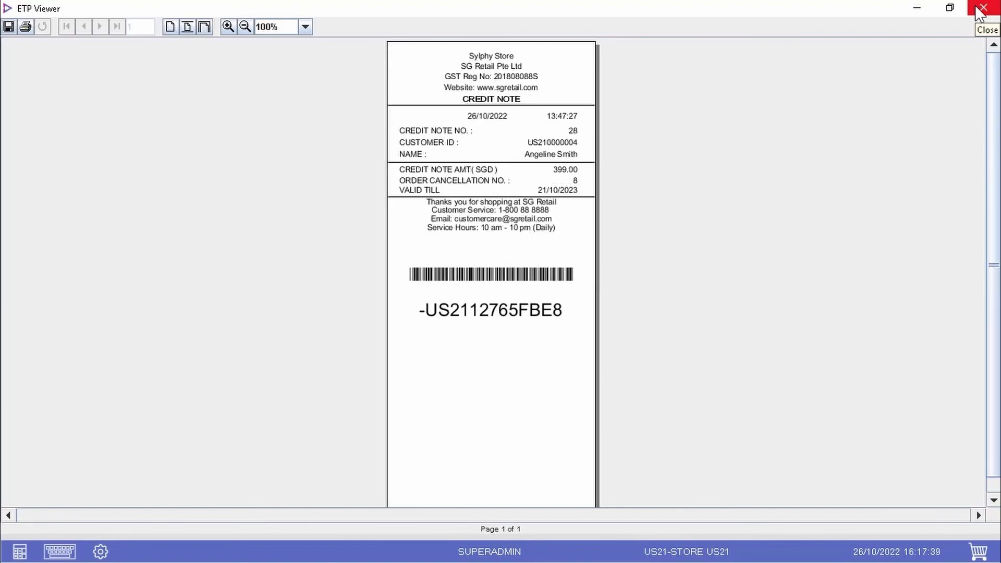